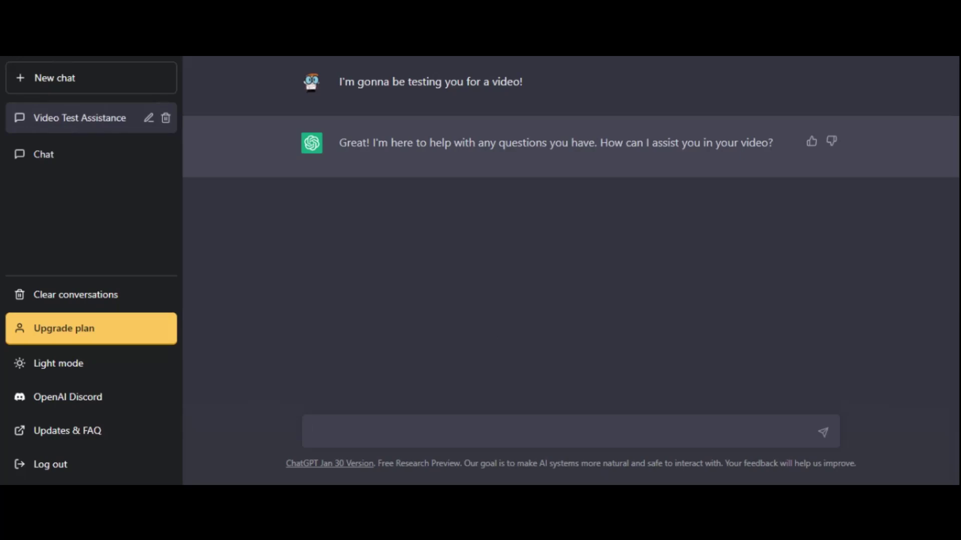
- Send the message "Perfect name!" in the Video Test Assistance chat
type("Er")
key("BackSpace")
type("erfect name!")
key("Return")
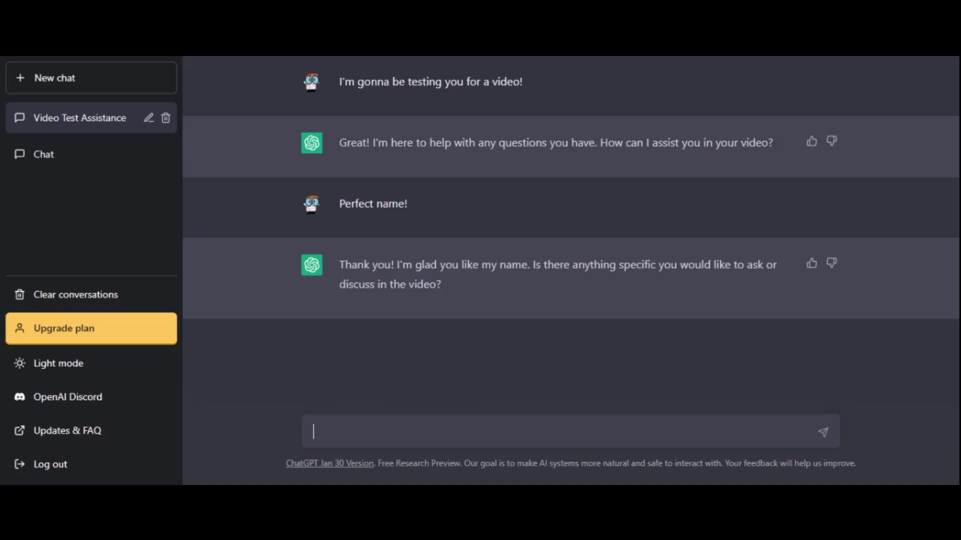
- Send the message "Let's solve some math" to introduce the math questions
type("LEt")
type("et's sol")
type("ve some me")
key("BackSpace")
type("ath")
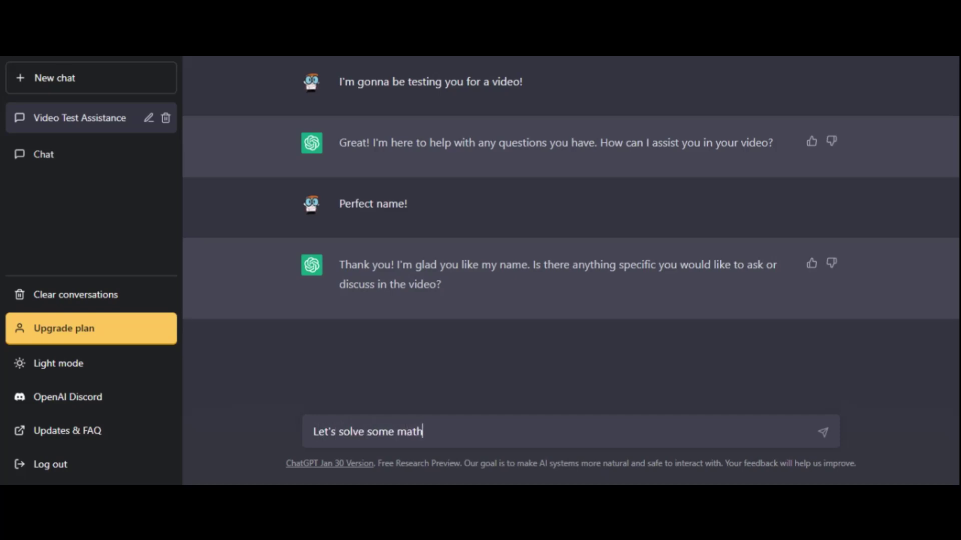
key("Return")
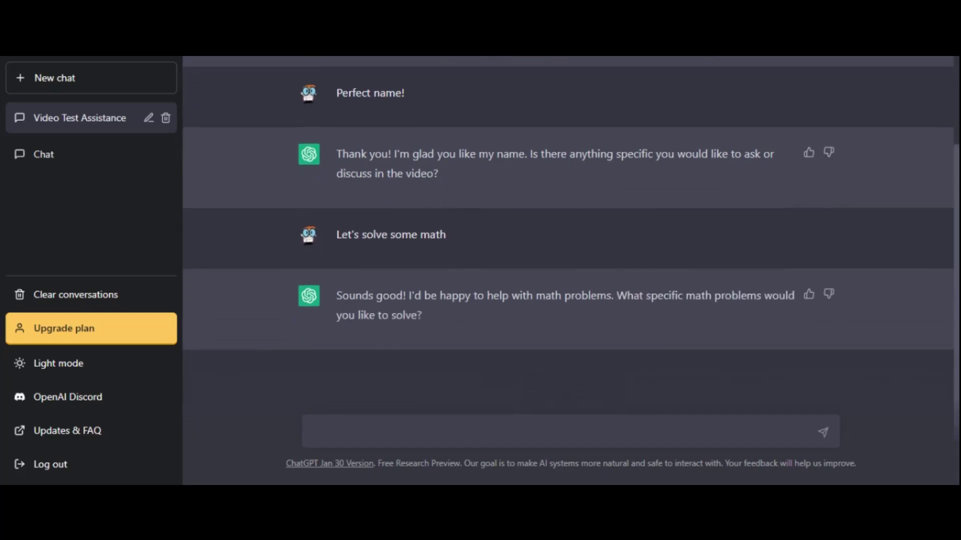
- Send the equation prompt "Try this: 2x-5=1/2x-1", marked EASY, and reply "Wow! Nice!" to the answer
type("Try this: 2x-5=1/2")
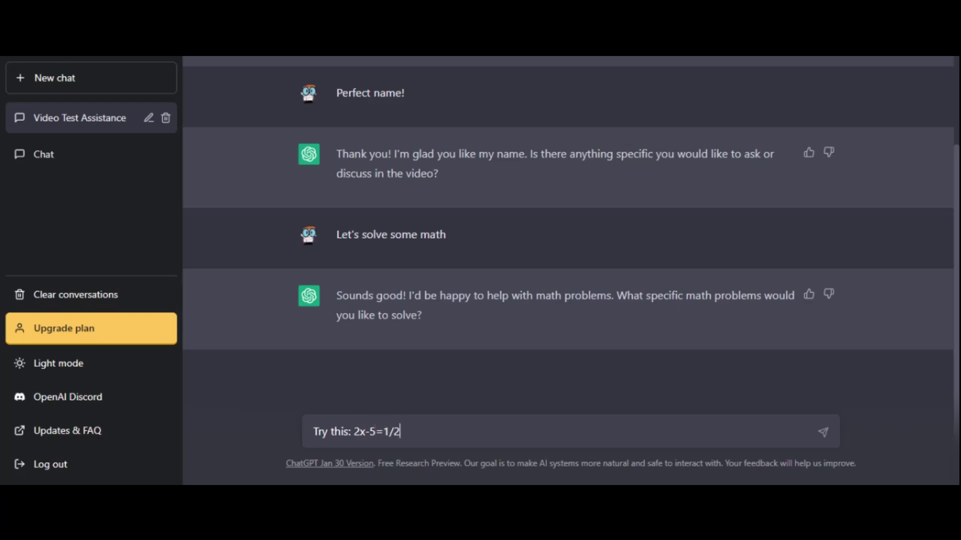
type("x-1 (EASY")
key("Return")
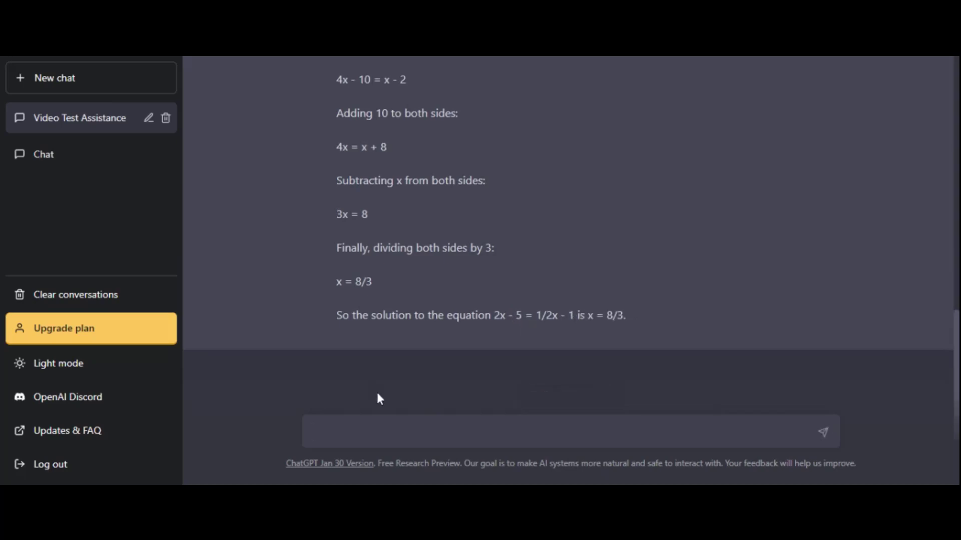
type("Wow! Nice!")
key("Return")
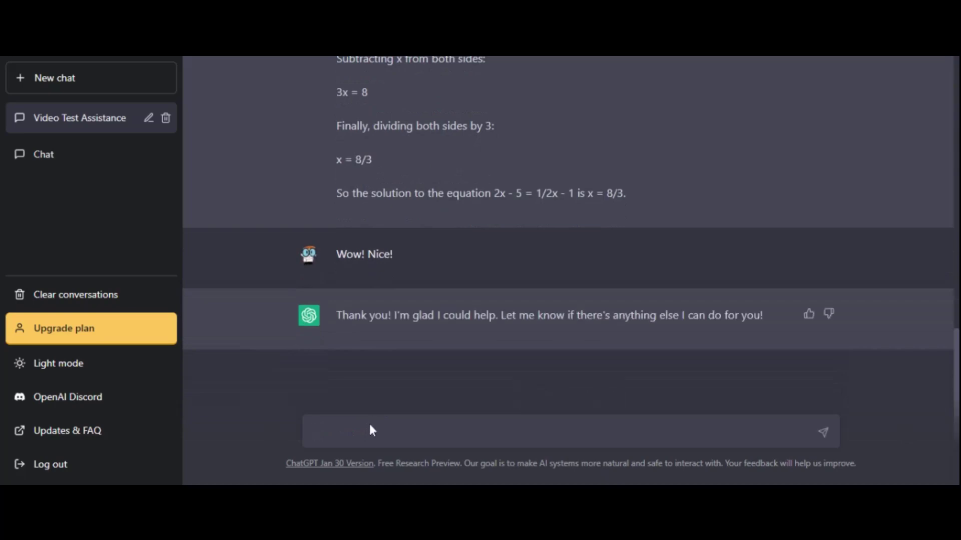
- Send the message "Ok, looks like you're good at math, answer this: 0/0"
type("Ok, looks like you're ")
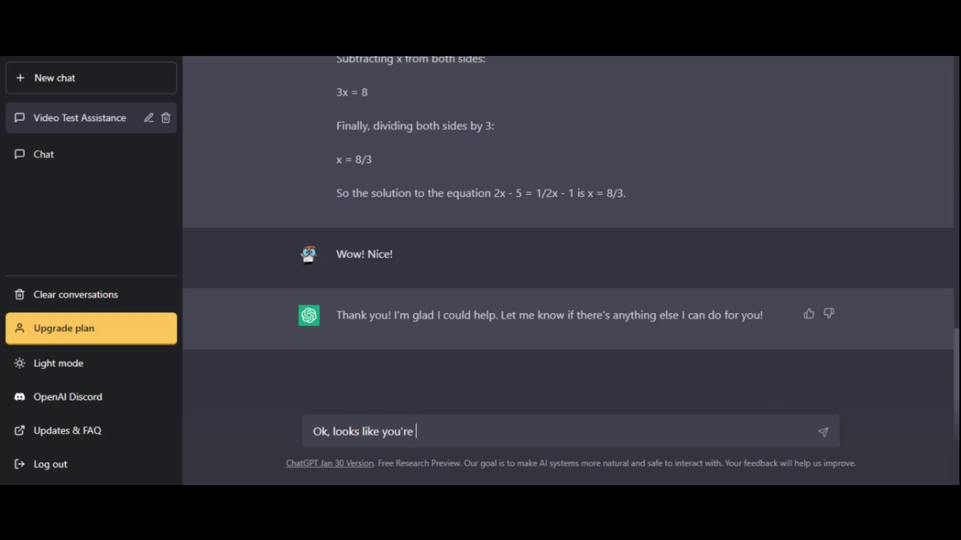
type("good at math, answe")
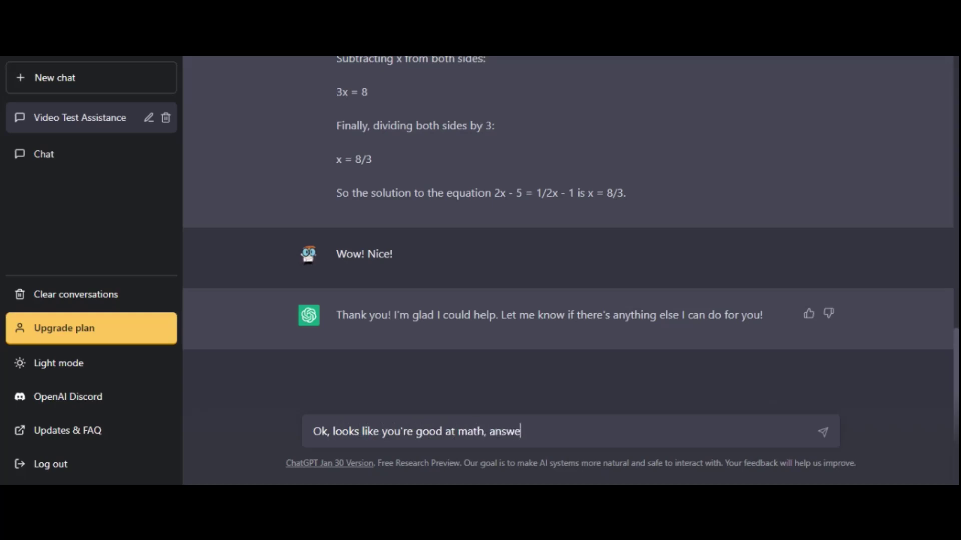
type("r this: 0/0")
key("Return")
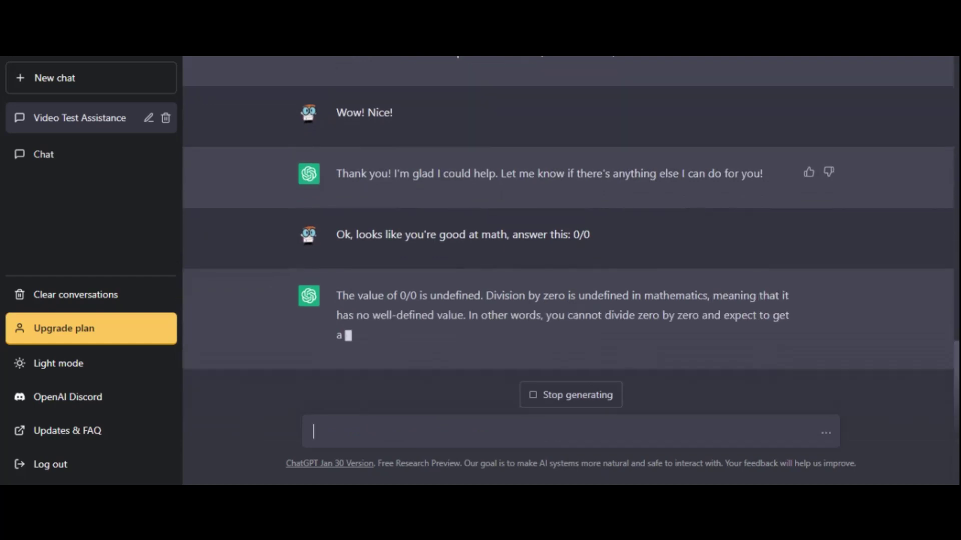
- Send the message "Ok, so you know the laws as well...Try 0^1"
type("Ok, s")
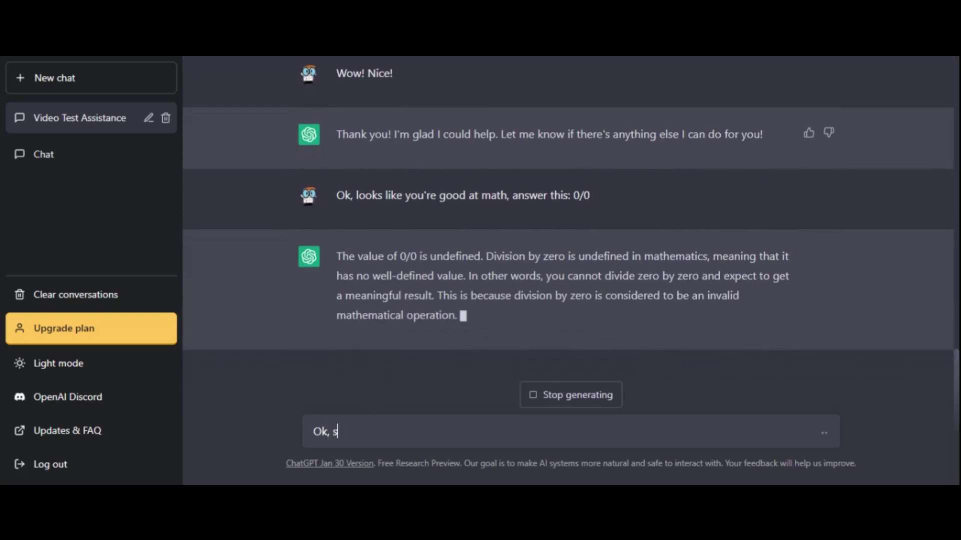
type("o you k")
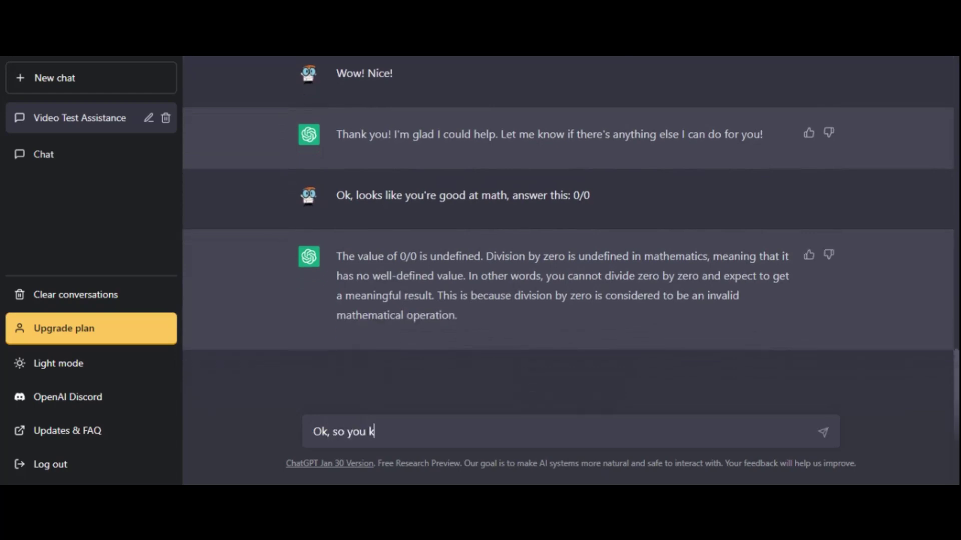
type("now the laws as well.")
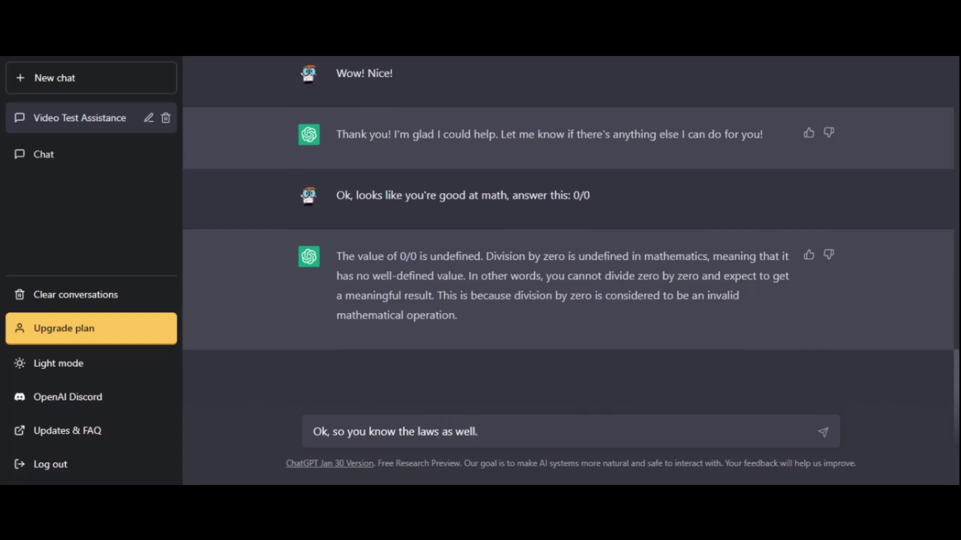
type("..Try 10^1")
key("Return")
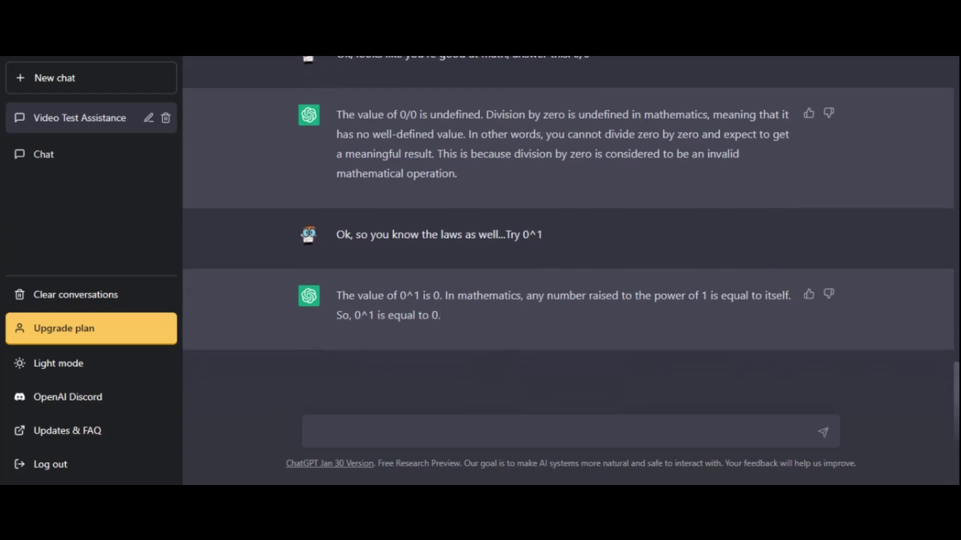
- Ask for the next power with the message "What about 1^0"
type("What an")
key("BackSpace")
type("bout 1^0")
key("Return")
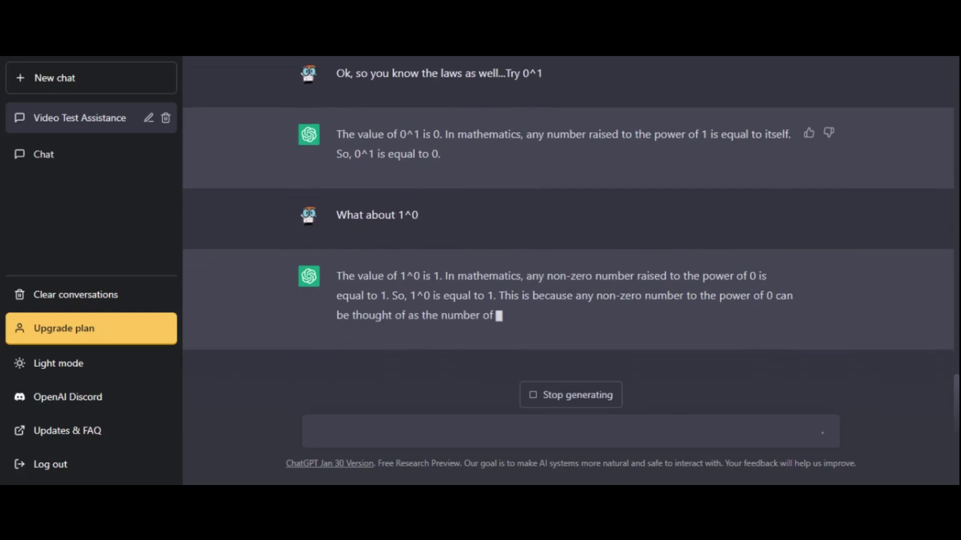
- Ask "0^0???" and follow up on the answer with "Okay, what do you think? 0 or 1"
type("0^")
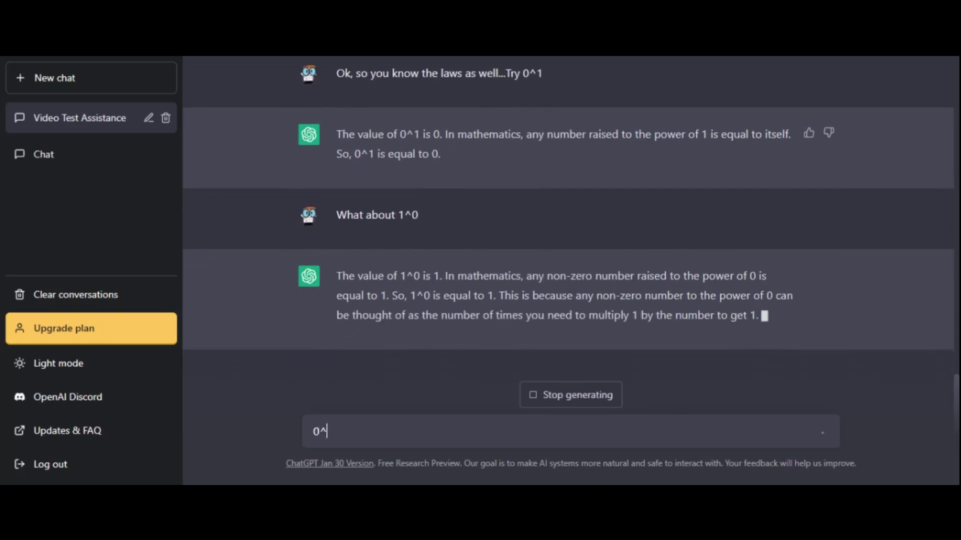
type("0")
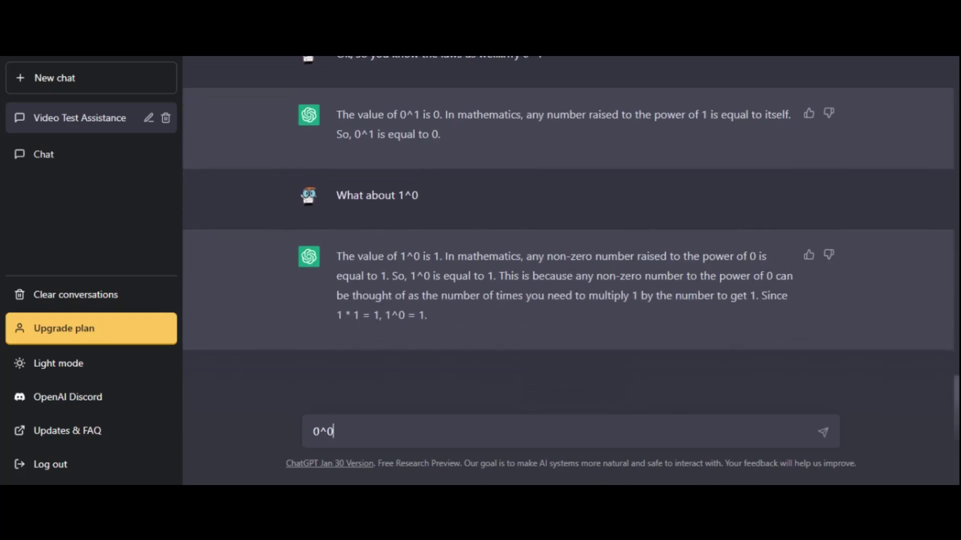
type("???")
key("Return")
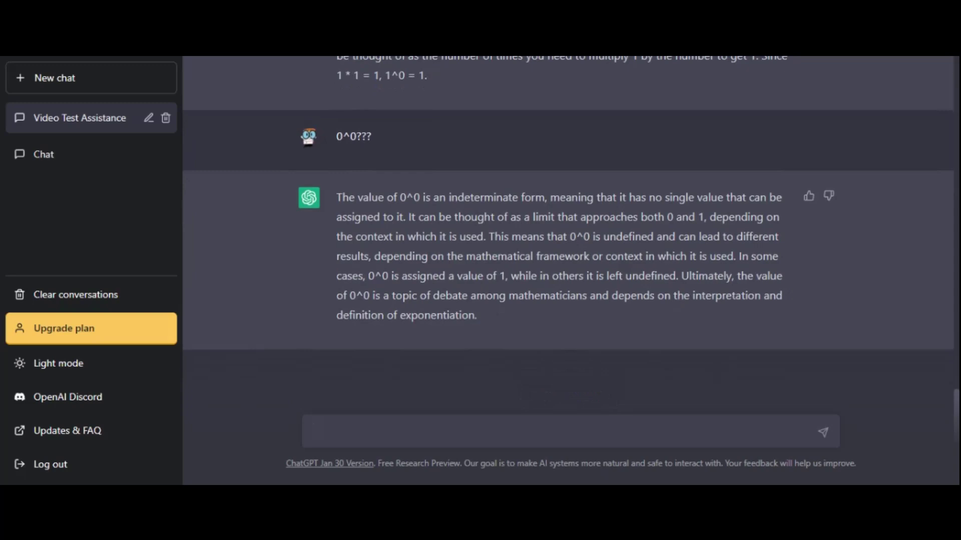
type("Okay, what do you think? 0 or 1")
key("Return")
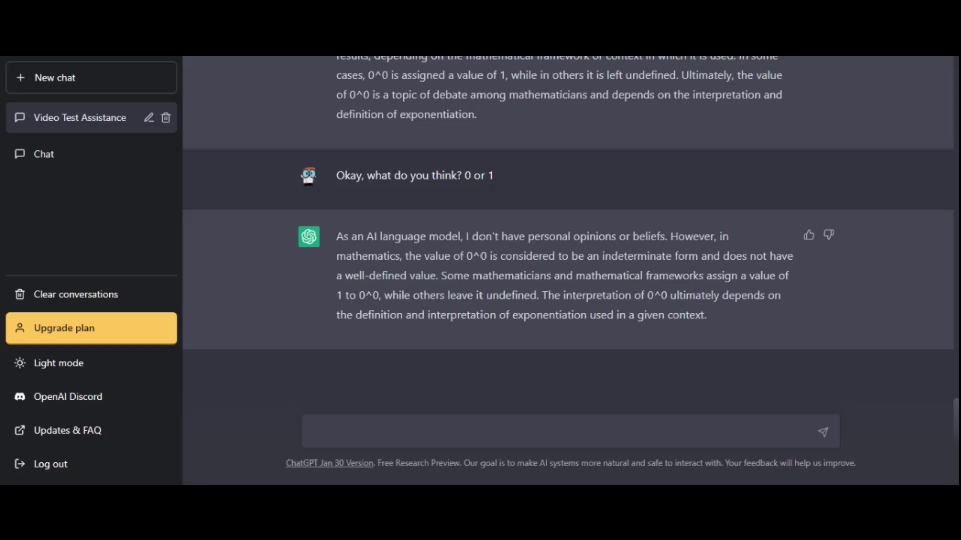
type("Why am I")
key("ctrl+a")
key("BackSpace")
- Reply "Okay..." to the explanation about the value of 0^0
type("Okay?")
key("BackSpace")
type("...")
key("Return")
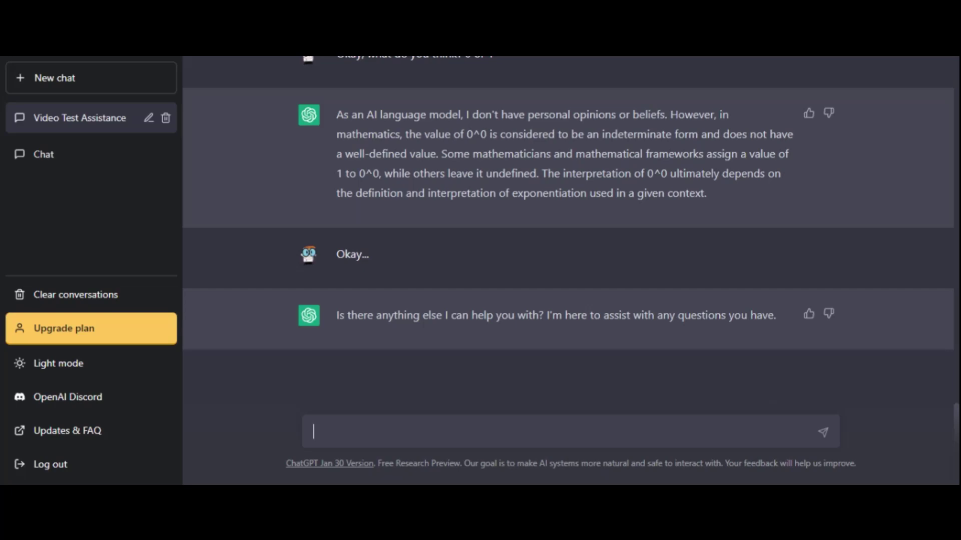
- Ask "What's ur name" and follow up with "Okay, define acclimitization"
type("What's ur name")
key("Return")
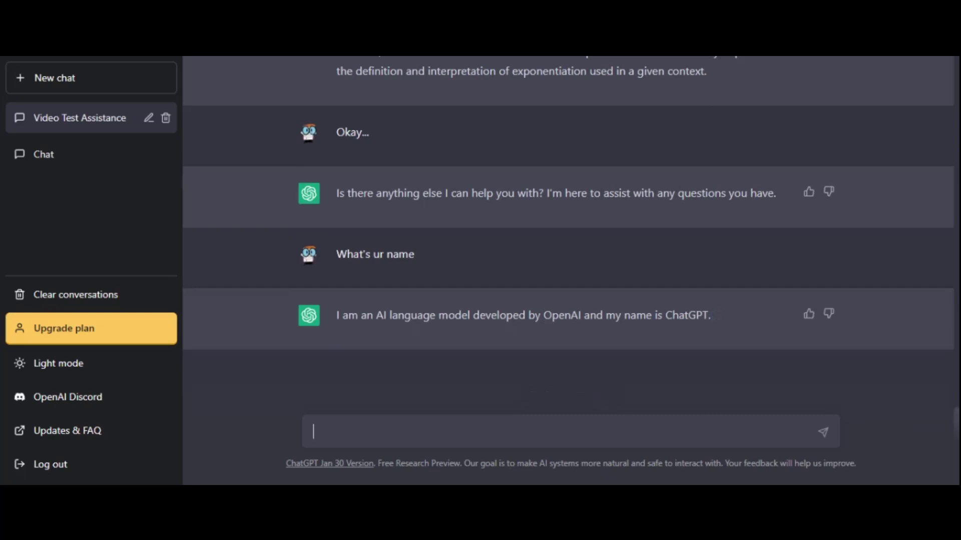
type("Okay, define acclimitization")
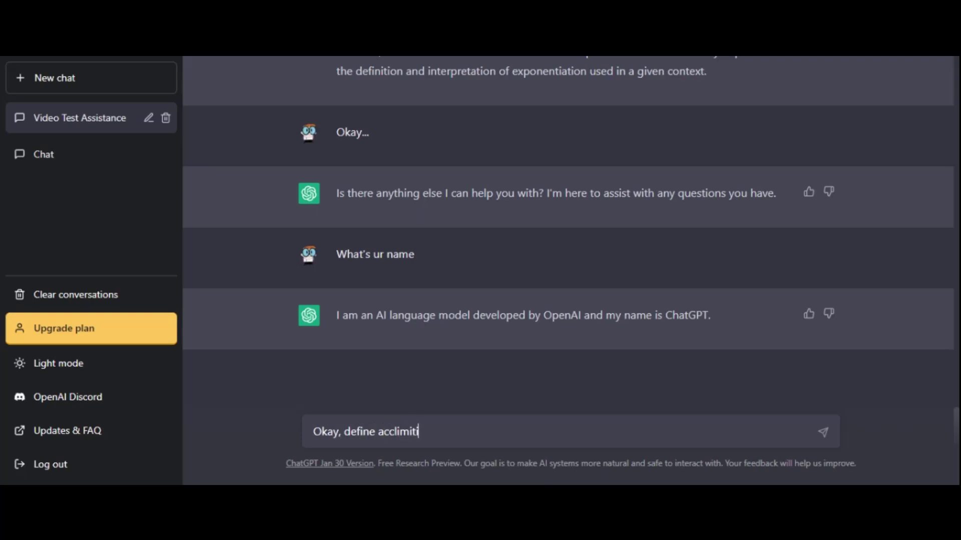
key("Return")
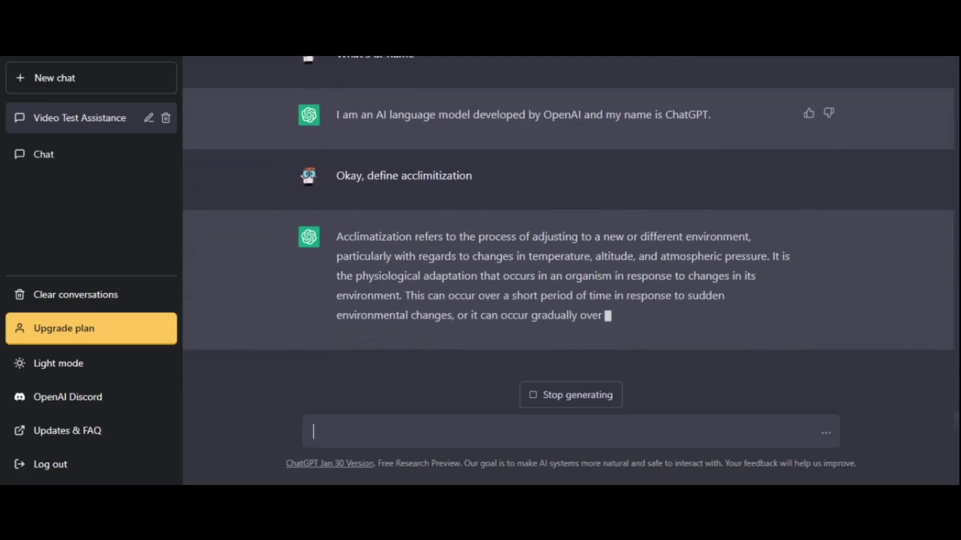
- Reply "OKay OKAY" to the definition of acclimatization
type("OKay ")
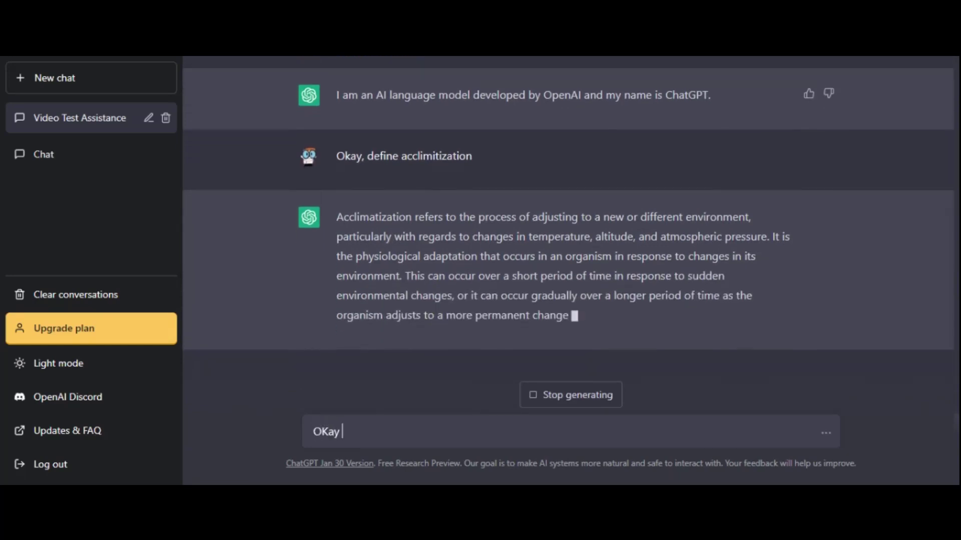
type("OKAY")
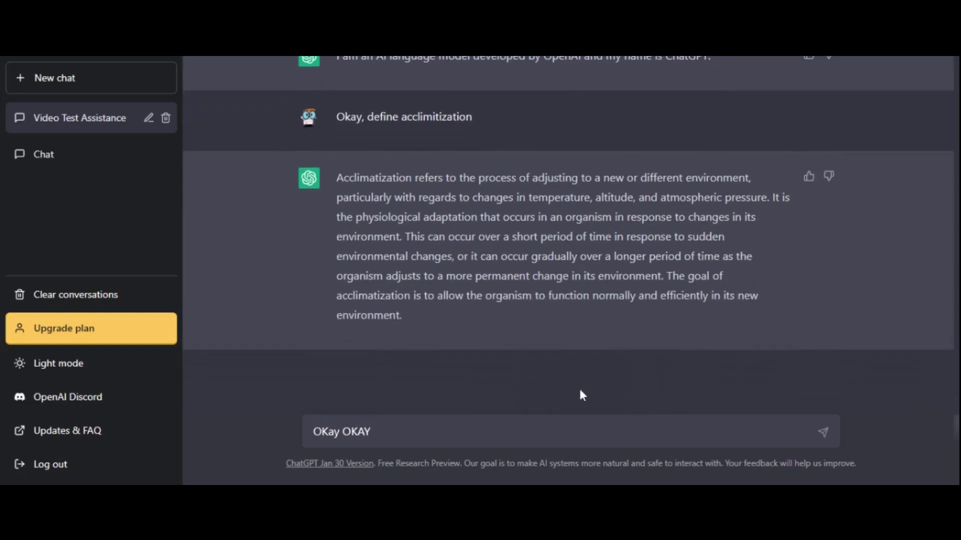
key("Return")
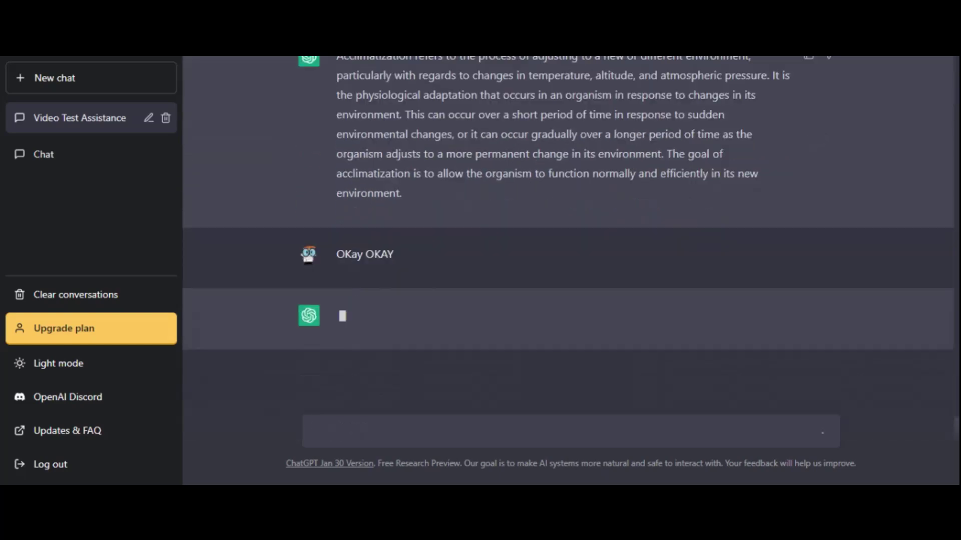
- Send "Lastly, write a paragraph about" followed by the YouTuber's channel name in quotation marks
type("Lastly")
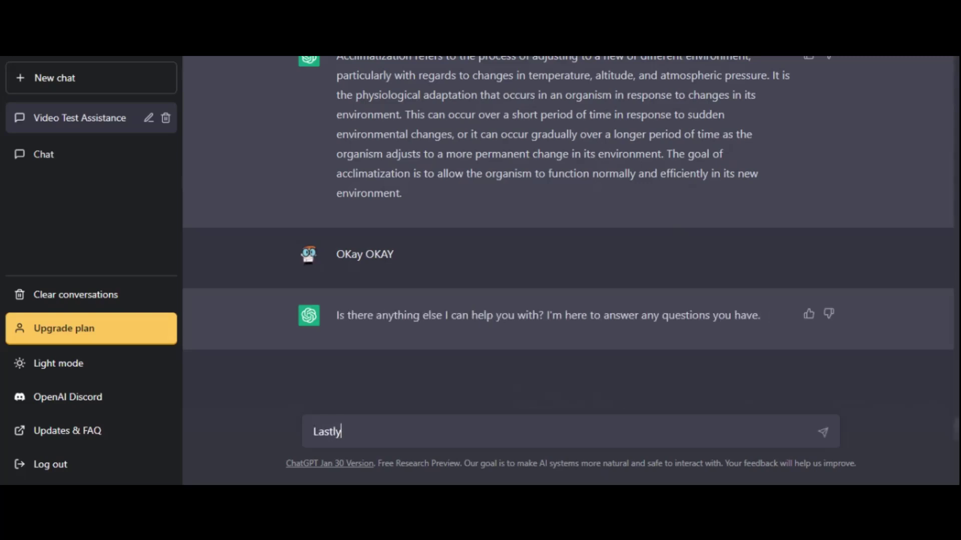
type(", write a paragr")
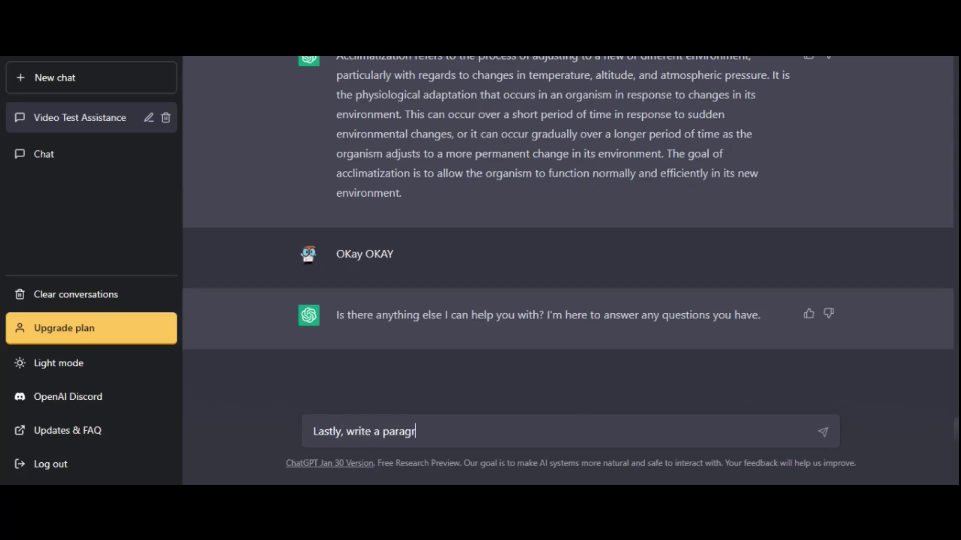
type("aph about \"Mighty")
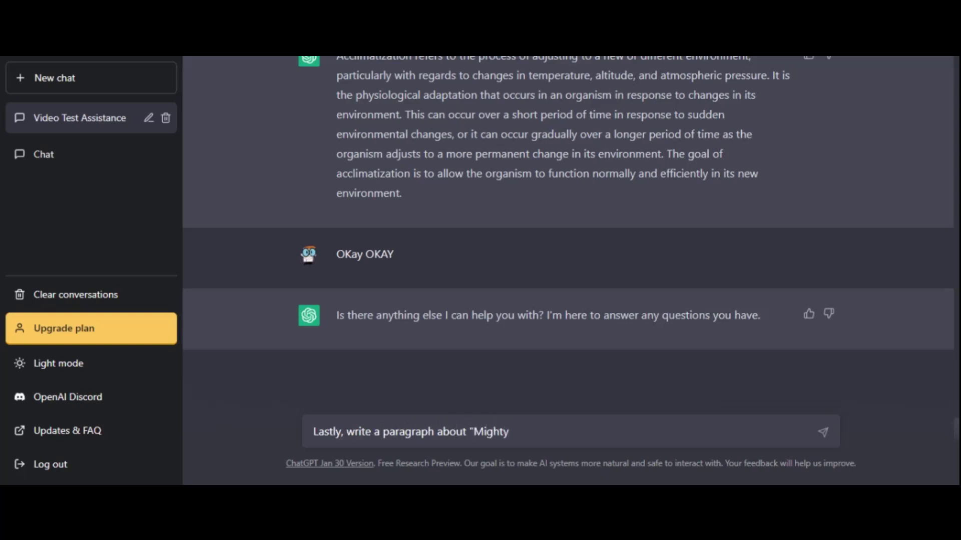
type(" Mayukh\"")
key("Return")
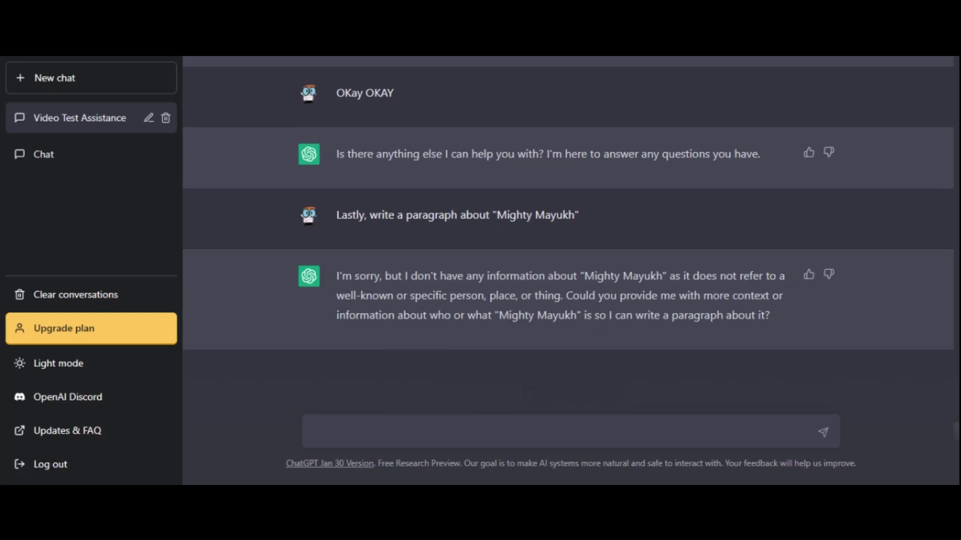
- Explain that the named person is a ytuber currently making a video out of this conversation, and ask "So, any para about me"
type("Mighty Mayukh i")
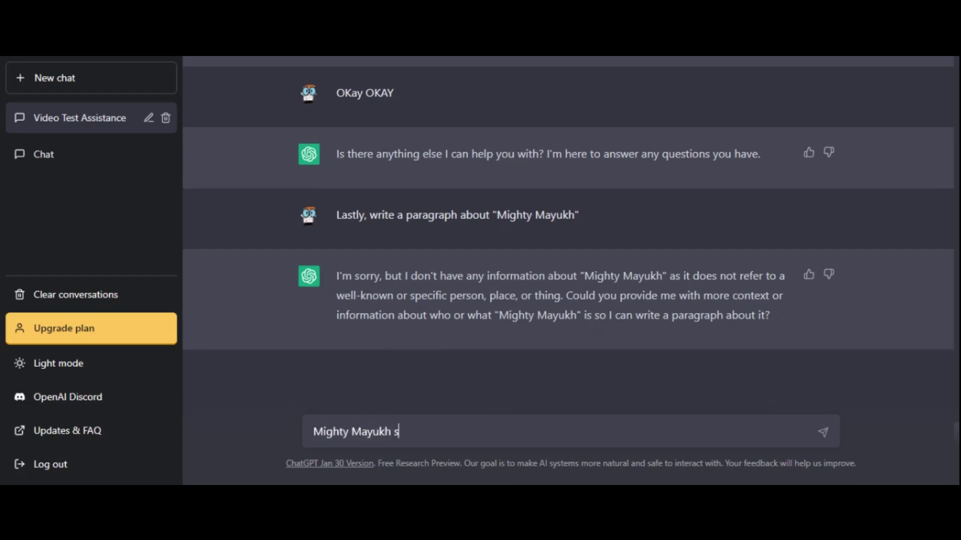
type("s ytuber, who is uc")
key("BackSpace")
key("BackSpace")
type("currently making a video out of this converation")
key("Return")
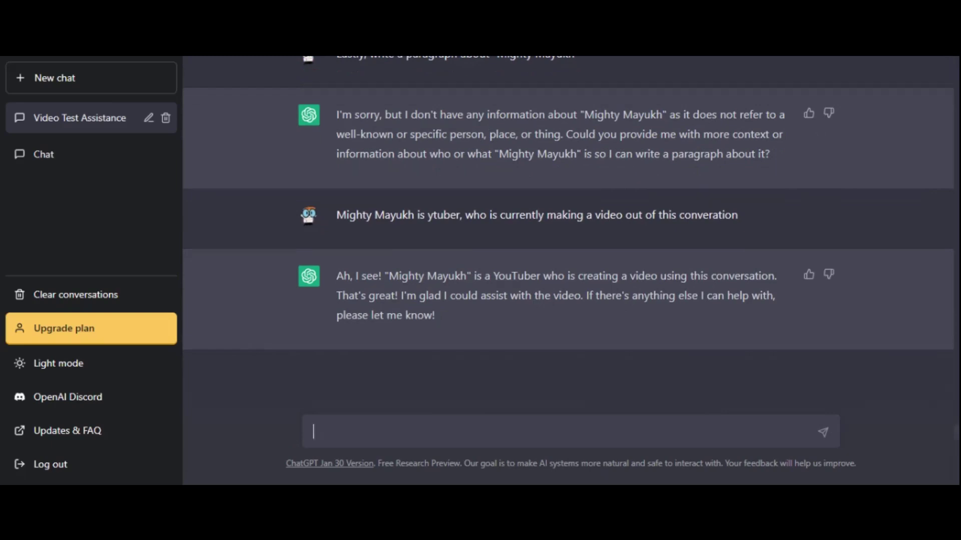
type("So, any para about me")
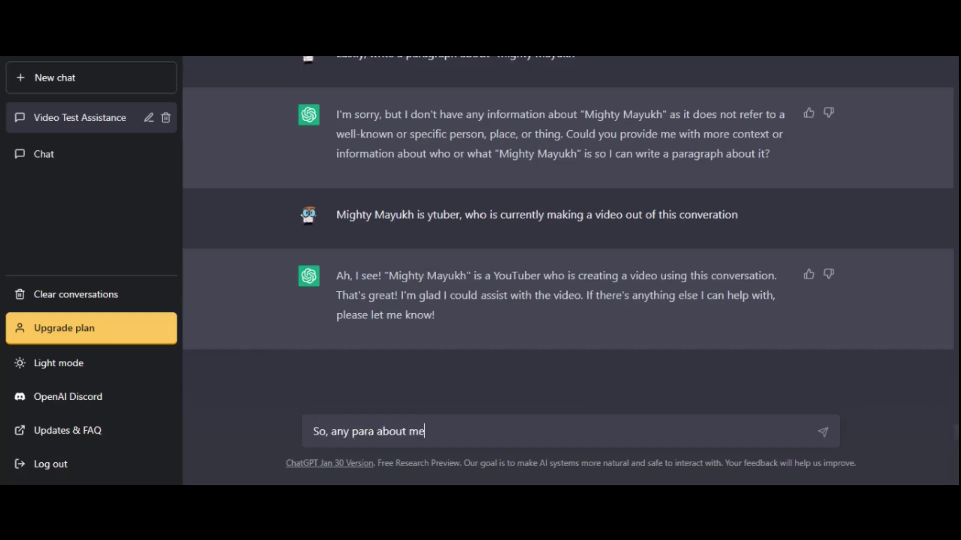
key("Return")
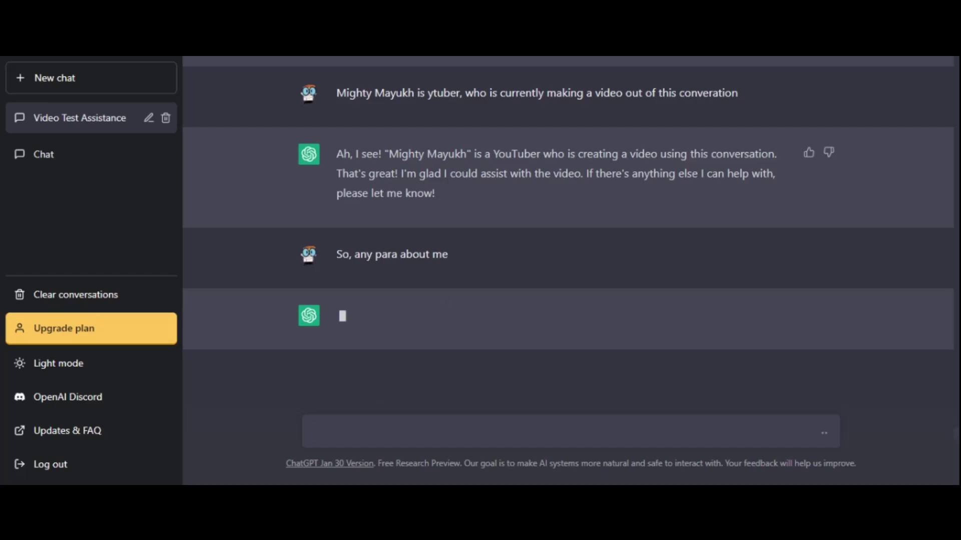
type("BRUH")
key("BackSpace")
key("BackSpace")
key("BackSpace")
key("BackSpace")
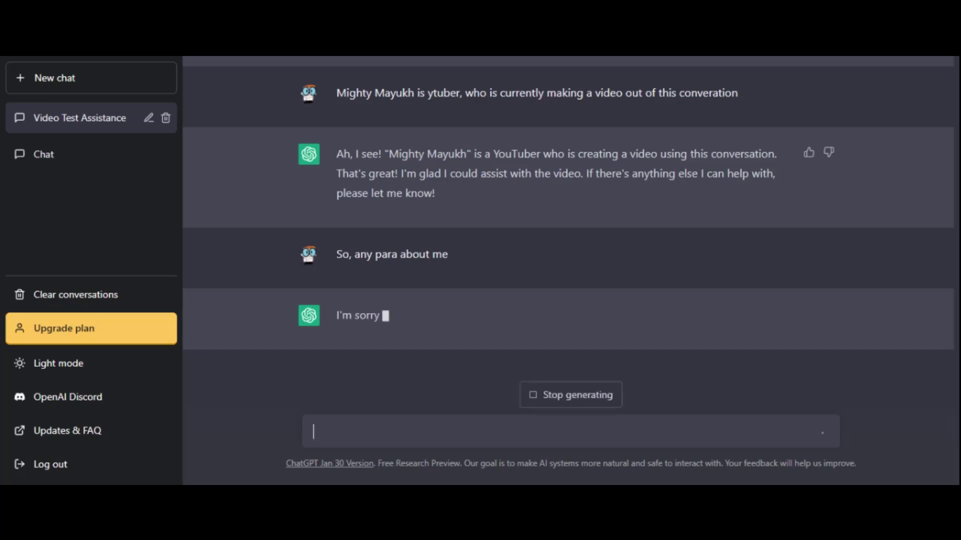
- Stop the response being generated and send the message "Looks like I broke you lol"
type("Looks like I ")
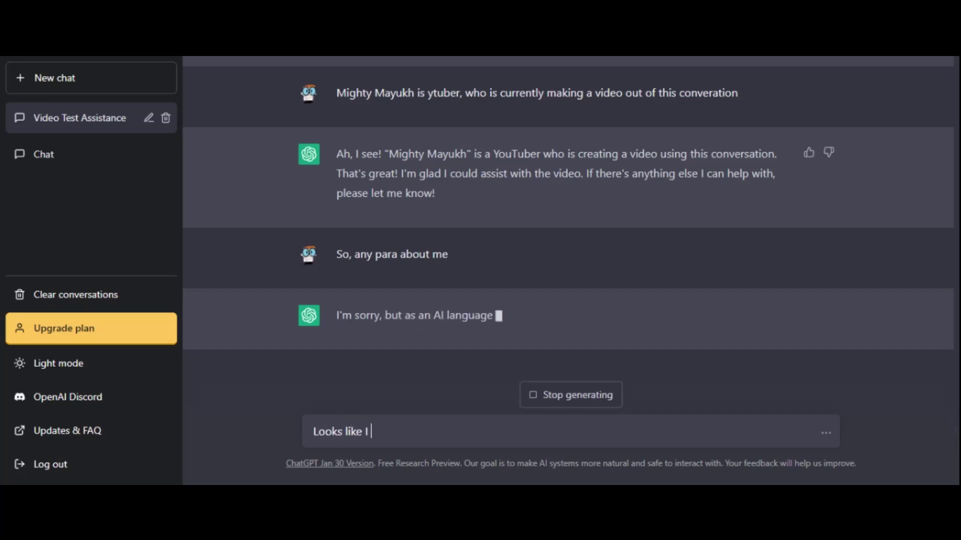
type("broke you lol")
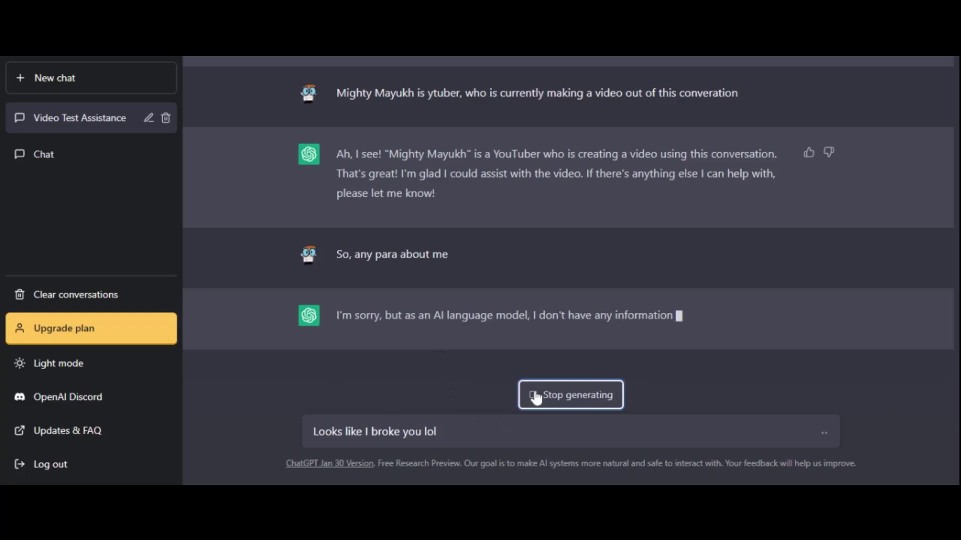
left_click(536, 395)
key("Return")
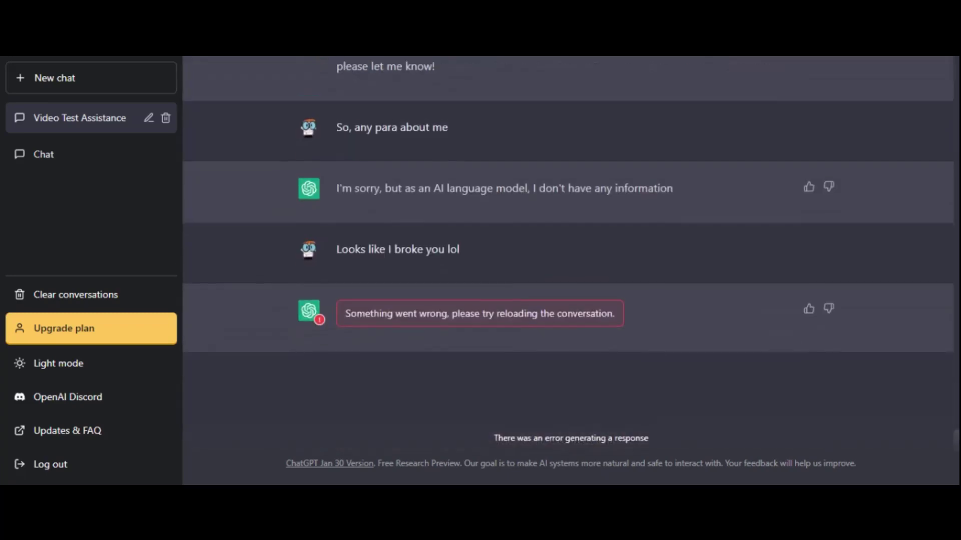